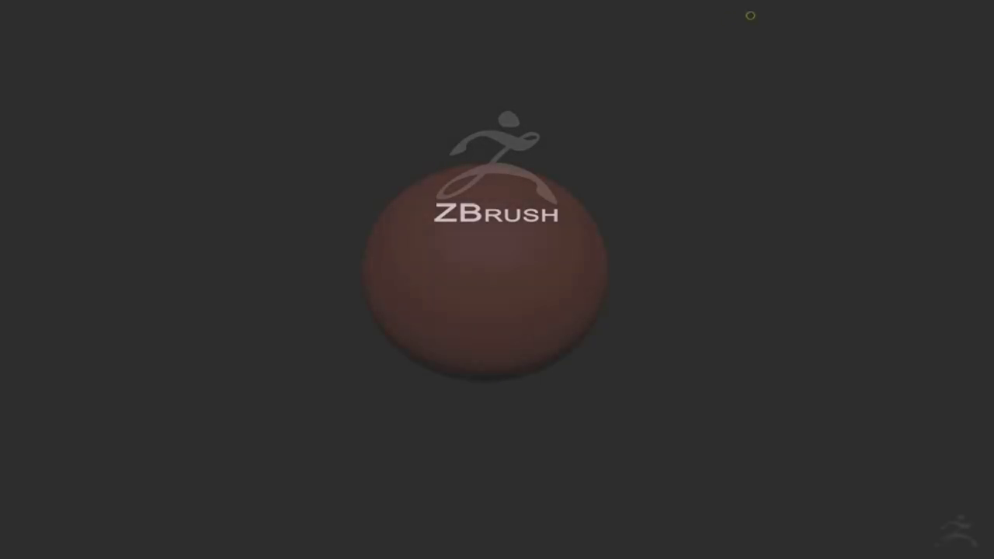
# Step: Zoom in on the sculpt and turn it to face the front
pyautogui.keyDown('alt'); pyautogui.moveTo(633, 189); pyautogui.dragTo(614, 370); pyautogui.keyUp('alt')
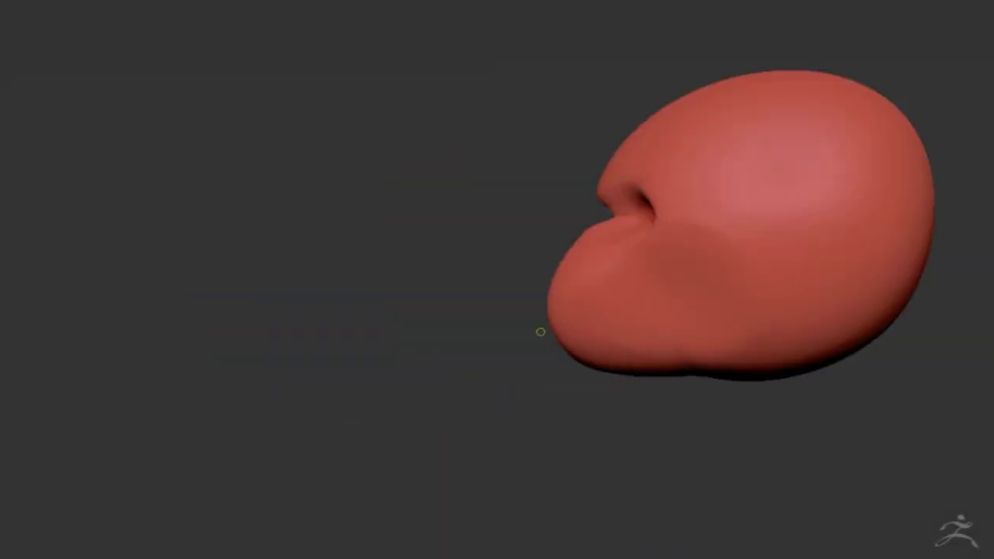
pyautogui.moveTo(590, 188); pyautogui.dragTo(640, 350)
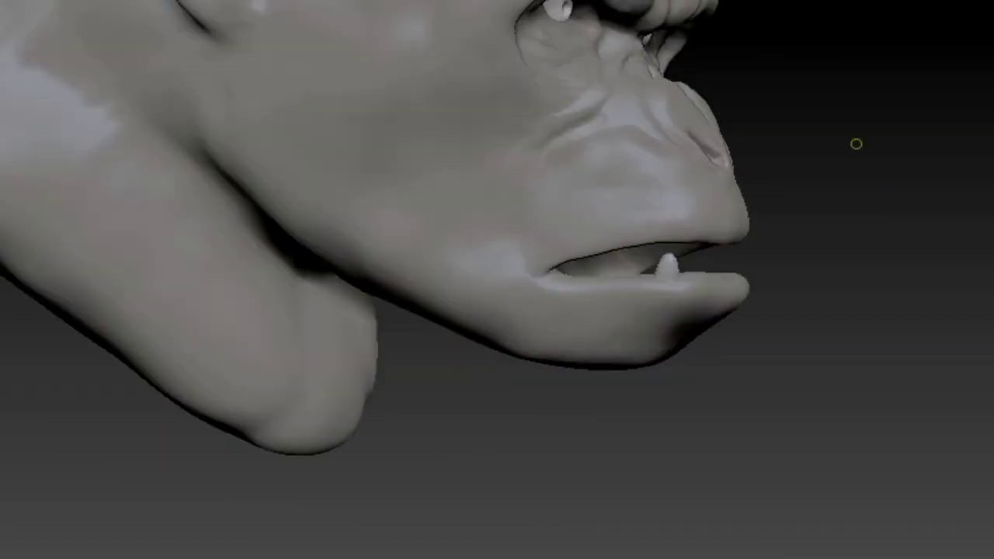
# Step: Orbit around the gorilla's face from a close frontal view and back
pyautogui.moveTo(855, 144); pyautogui.dragTo(405, 363)
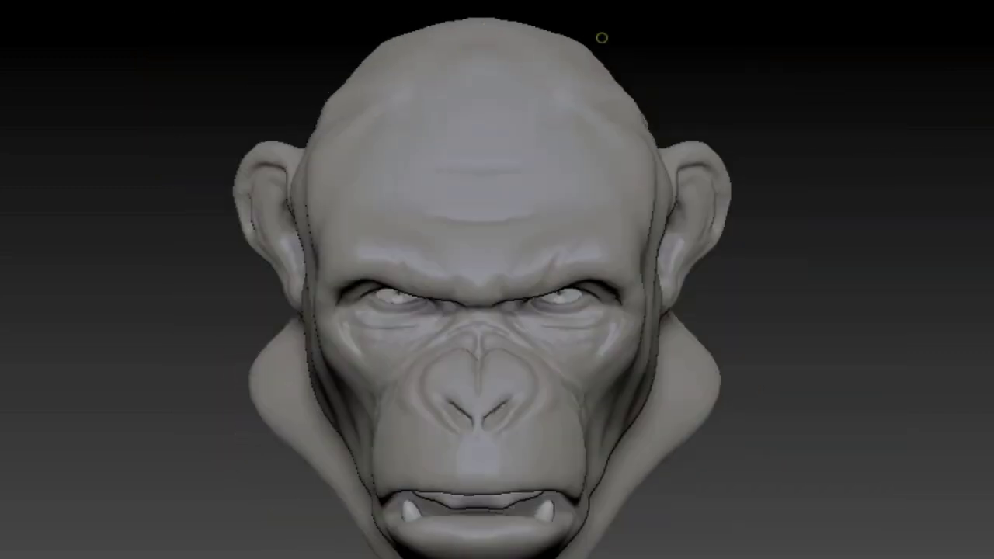
pyautogui.moveTo(601, 37)
pyautogui.mouseDown()
pyautogui.moveTo(766, 54)
pyautogui.moveTo(632, 49)
pyautogui.moveTo(800, 171)
pyautogui.moveTo(621, 366)
pyautogui.moveTo(810, 267)
pyautogui.moveTo(661, 281)
pyautogui.moveTo(484, 106)
pyautogui.moveTo(350, 358)
pyautogui.moveTo(599, 167)
pyautogui.moveTo(418, 372)
pyautogui.moveTo(515, 399)
pyautogui.moveTo(572, 126)
pyautogui.moveTo(279, 69)
pyautogui.moveTo(639, 275)
pyautogui.moveTo(517, 322)
pyautogui.moveTo(418, 298)
pyautogui.mouseUp()
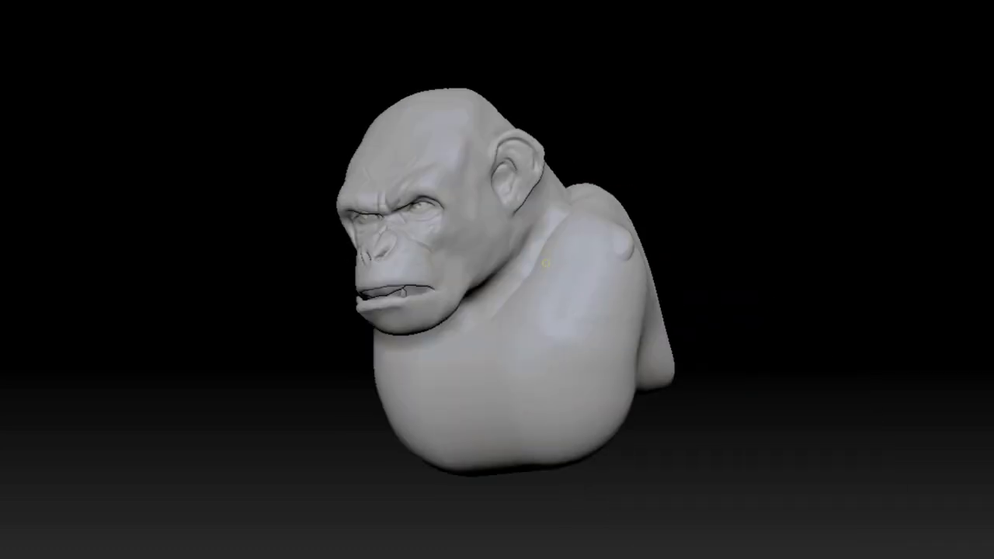
# Step: Orbit the sculpt from the front to a left profile and round to the back of the head
pyautogui.moveTo(717, 127)
pyautogui.mouseDown()
pyautogui.moveTo(867, 278)
pyautogui.moveTo(761, 287)
pyautogui.mouseUp()
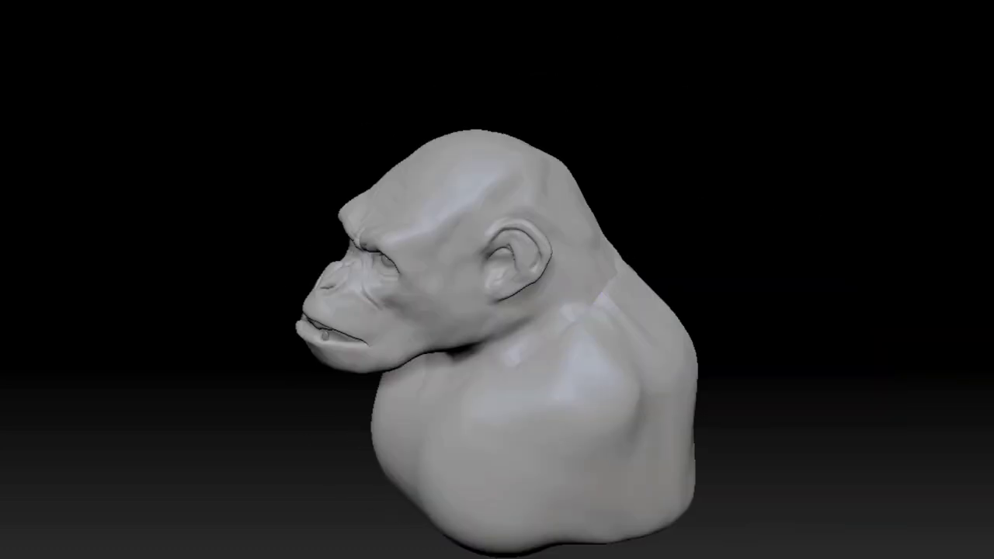
pyautogui.moveTo(707, 309); pyautogui.dragTo(449, 405)
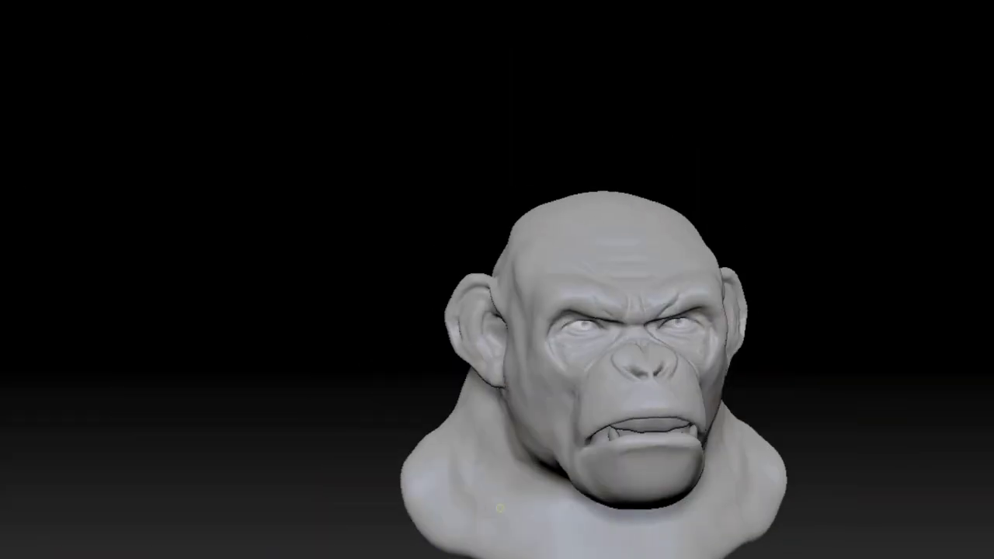
pyautogui.moveTo(694, 137); pyautogui.dragTo(565, 416)
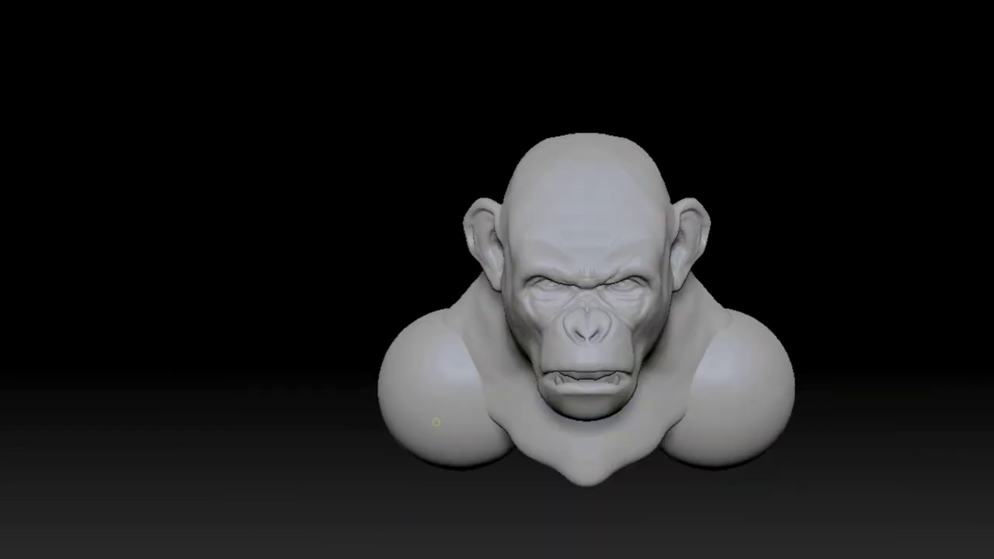
# Step: Tumble the bust through right three-quarter, top and side views to check the silhouette
pyautogui.moveTo(24, 175)
pyautogui.mouseDown()
pyautogui.moveTo(346, 441)
pyautogui.moveTo(536, 488)
pyautogui.mouseUp()
pyautogui.moveTo(662, 444); pyautogui.dragTo(615, 317)
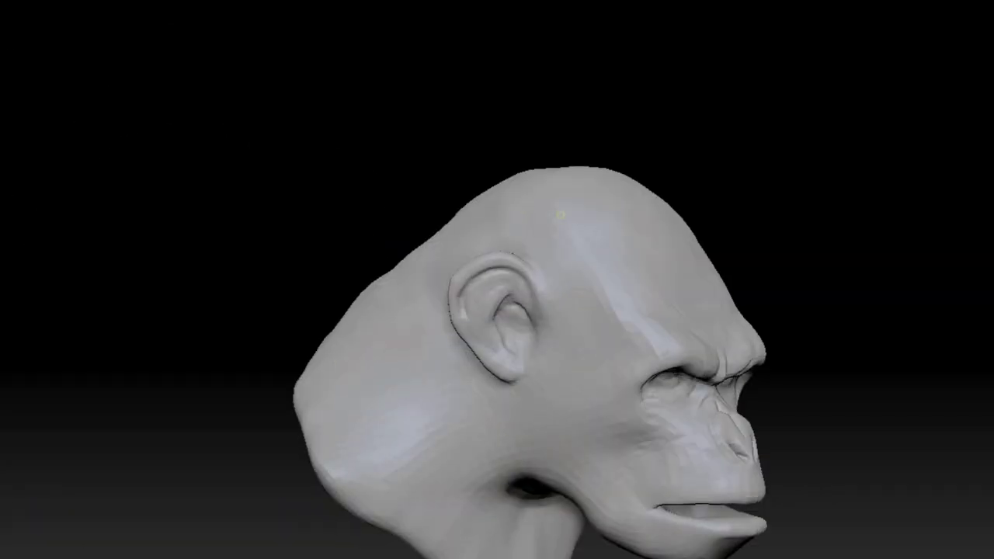
pyautogui.moveTo(561, 216); pyautogui.dragTo(569, 372)
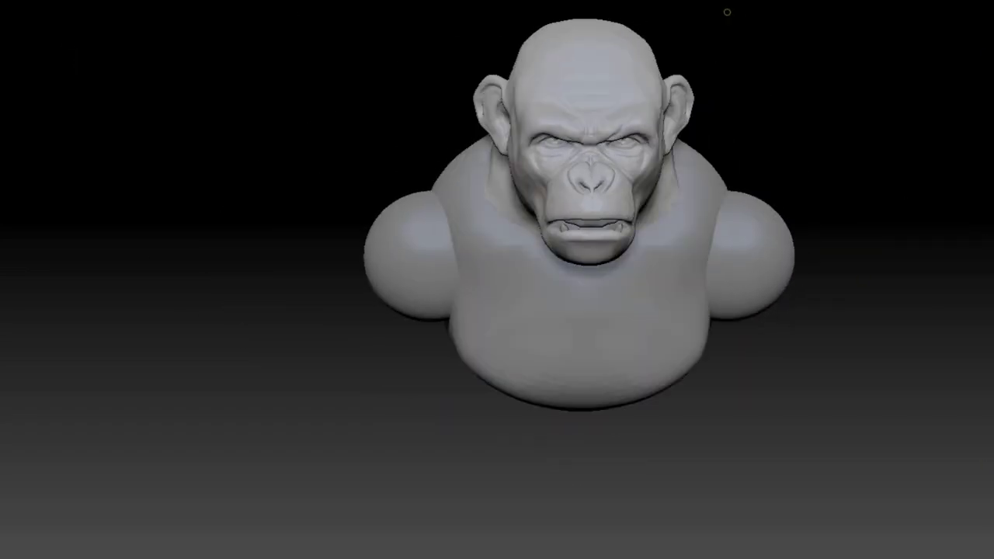
pyautogui.moveTo(377, 173); pyautogui.dragTo(371, 285)
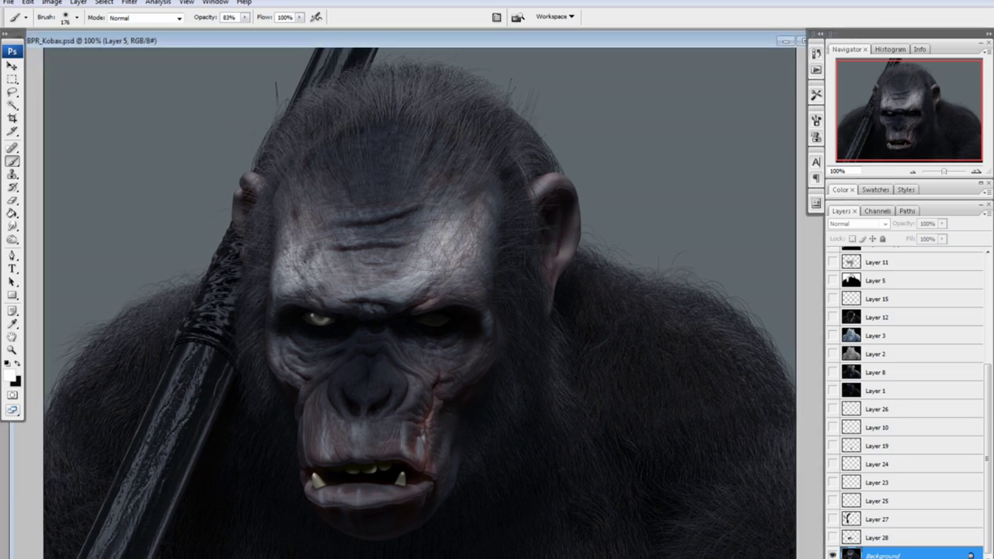
# Step: Show Layer 1 and set its opacity to about 30%
pyautogui.click(833, 391)
pyautogui.click(901, 391)
pyautogui.click(942, 223)
pyautogui.moveTo(942, 236); pyautogui.dragTo(985, 235)
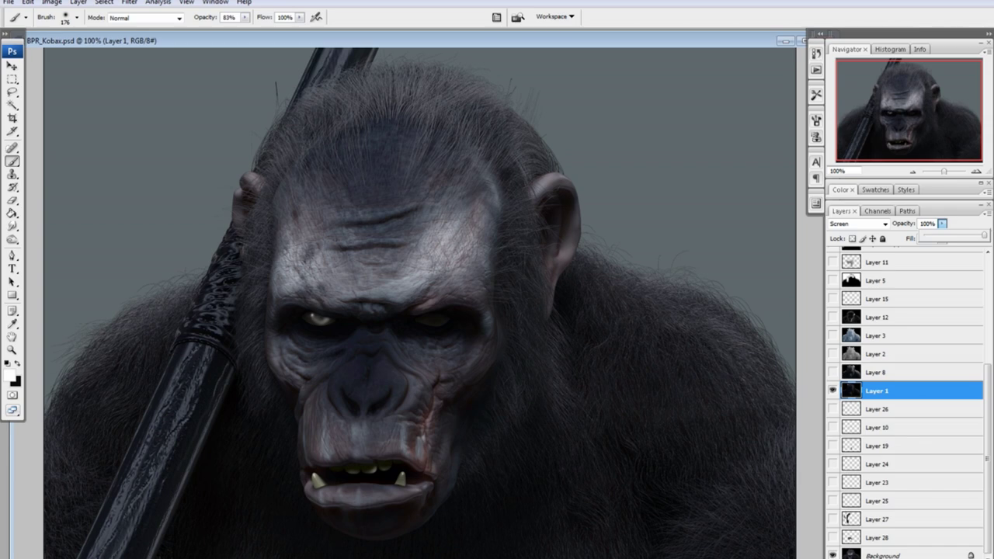
pyautogui.moveTo(985, 235); pyautogui.dragTo(941, 235)
# Step: Turn on the Color Dodge Layer 8 pass, then select Layer 2
pyautogui.click(833, 372)
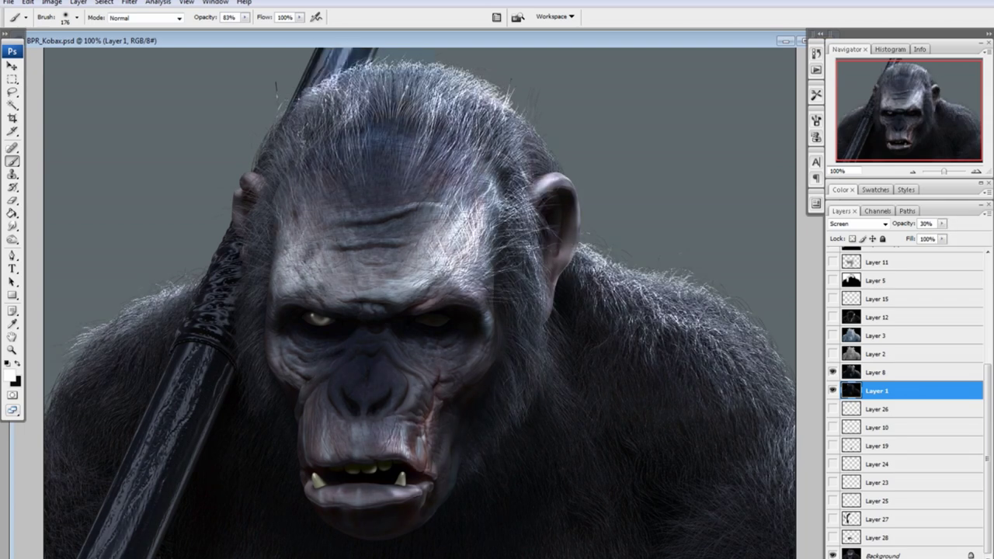
pyautogui.click(877, 372)
pyautogui.click(943, 224)
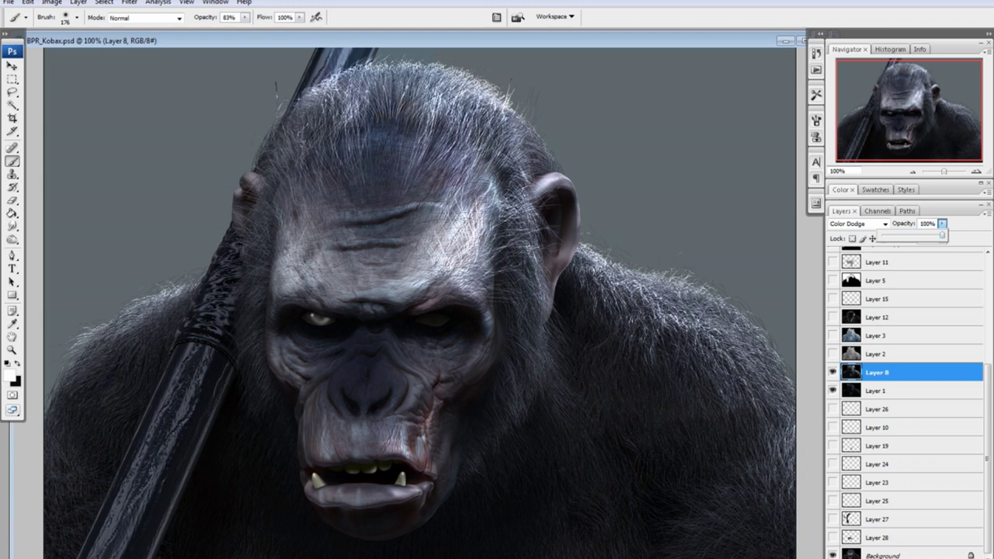
pyautogui.click(877, 353)
# Step: Turn on the Layer 2 Hard Light, Layer 3 Soft Light and Layer 12 Color Dodge passes, testing opacities
pyautogui.click(832, 353)
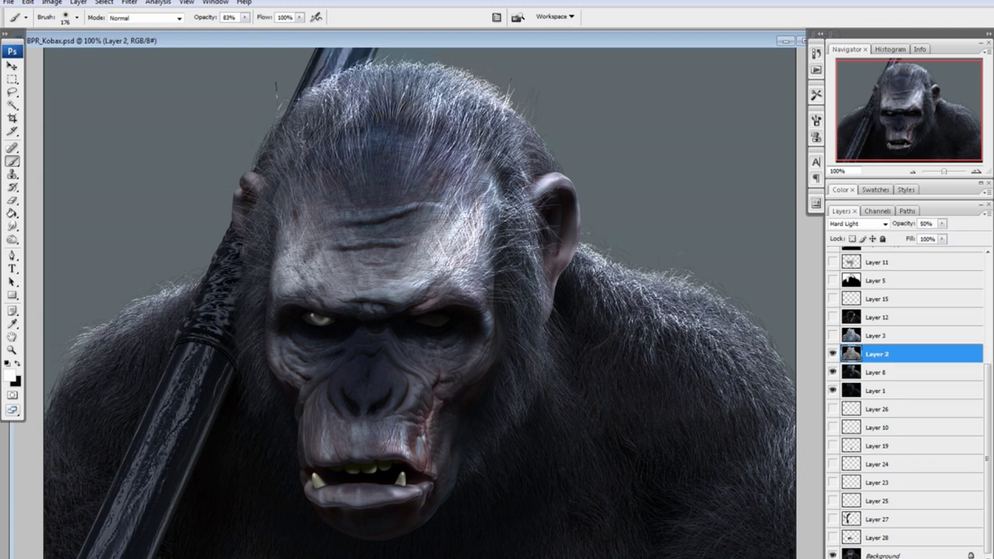
pyautogui.click(942, 223)
pyautogui.moveTo(942, 235)
pyautogui.mouseDown()
pyautogui.moveTo(972, 235)
pyautogui.moveTo(943, 236)
pyautogui.mouseUp()
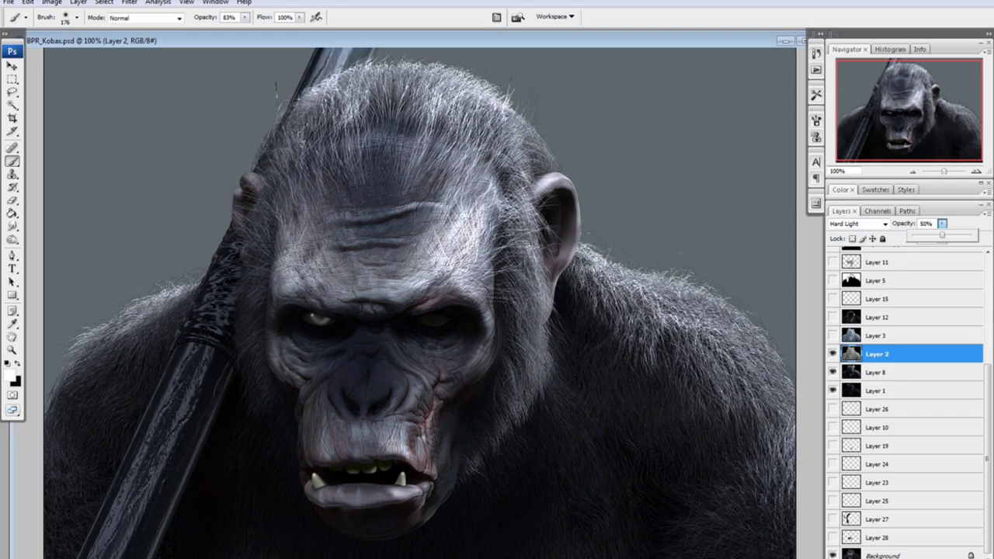
pyautogui.click(886, 336)
pyautogui.click(833, 336)
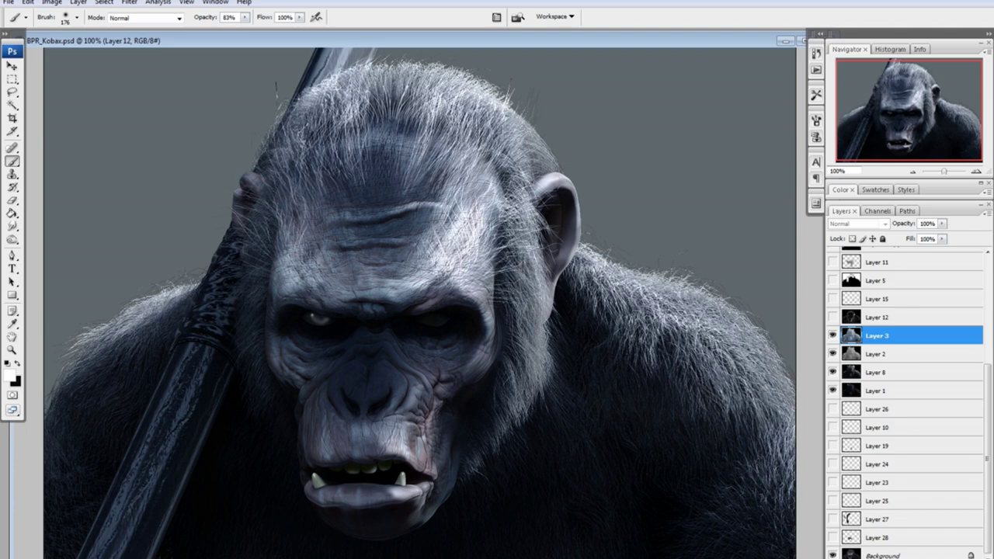
pyautogui.click(886, 316)
pyautogui.click(832, 317)
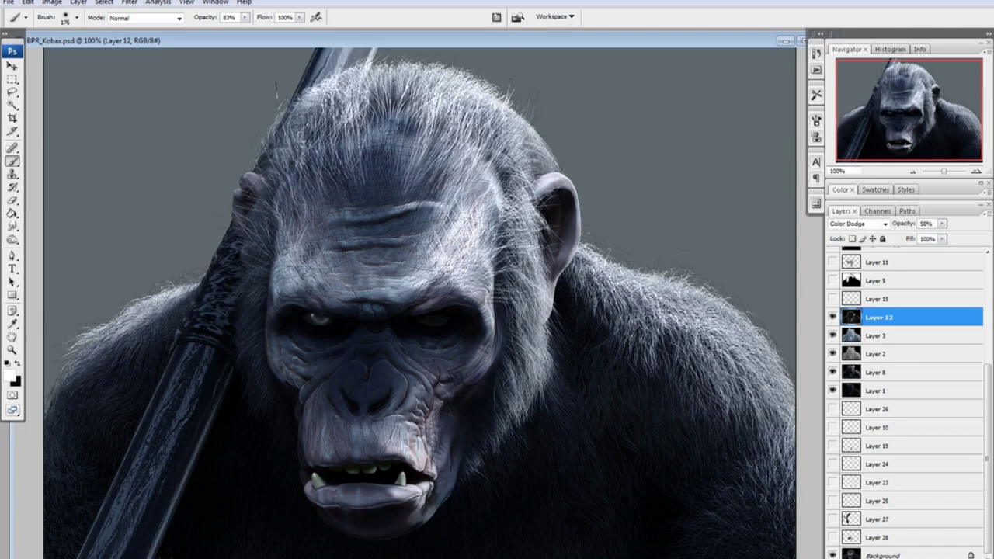
pyautogui.click(943, 223)
pyautogui.moveTo(942, 235)
pyautogui.mouseDown()
pyautogui.moveTo(967, 234)
pyautogui.moveTo(943, 235)
pyautogui.mouseUp()
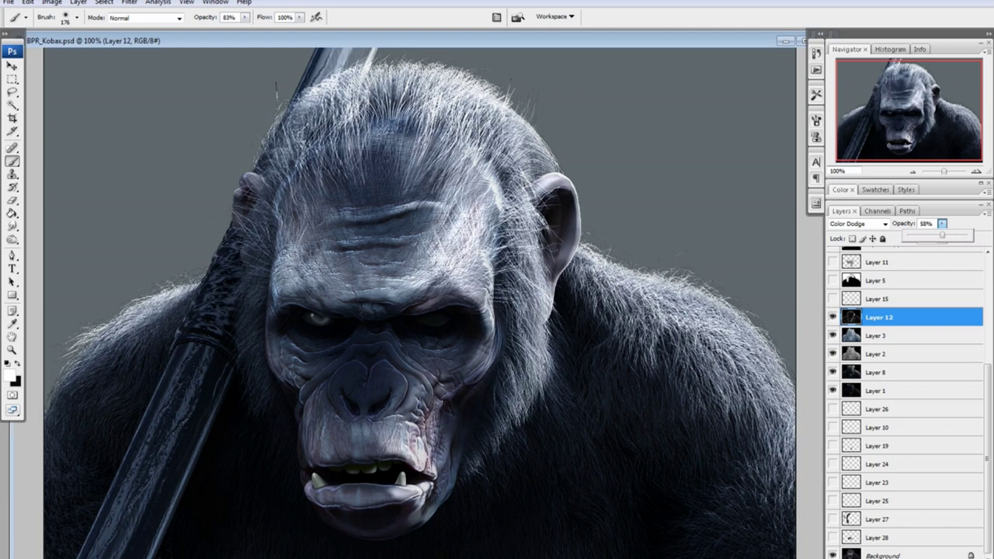
# Step: Turn on the Layer 5 and Layer 11 passes
pyautogui.scroll(2, 905, 400)
pyautogui.scroll(1, 905, 400)
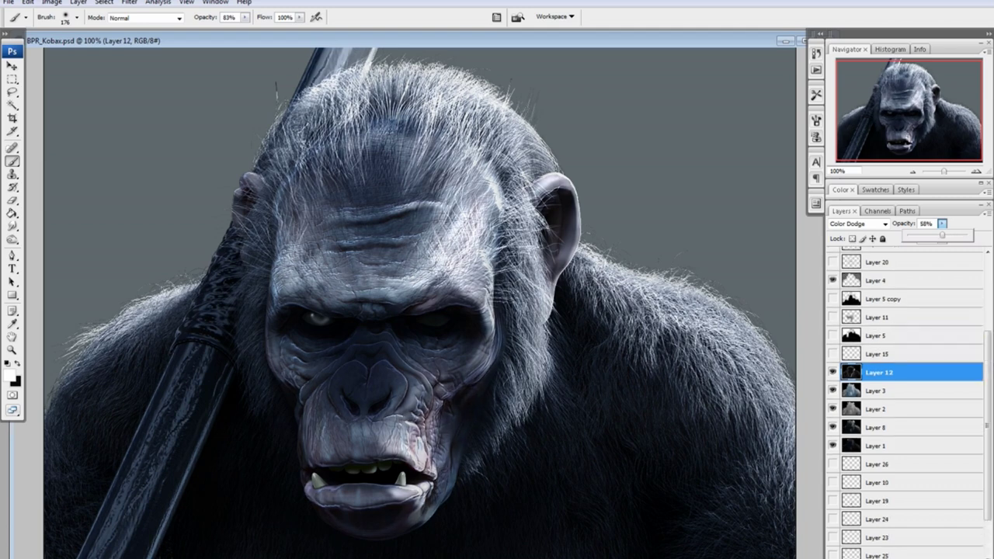
pyautogui.click(894, 336)
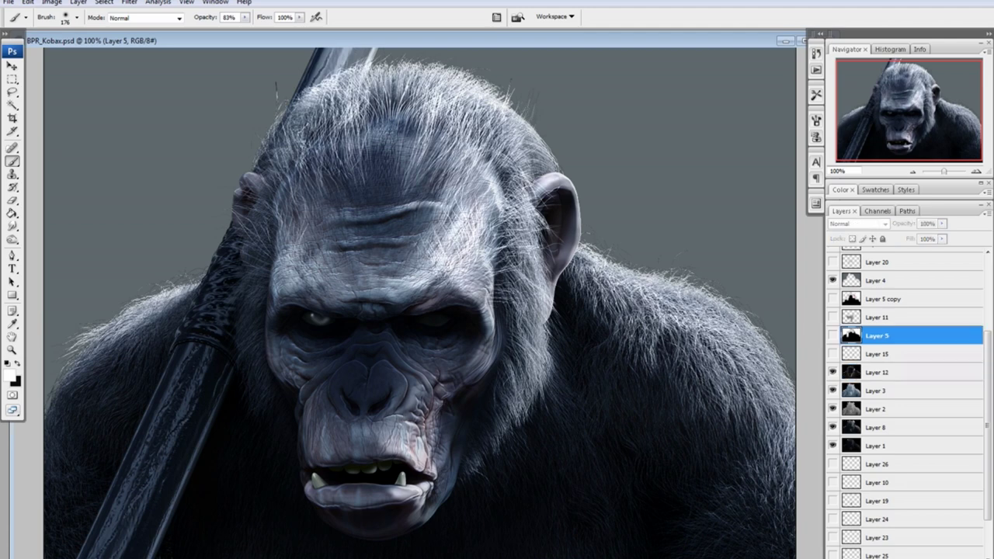
pyautogui.click(833, 335)
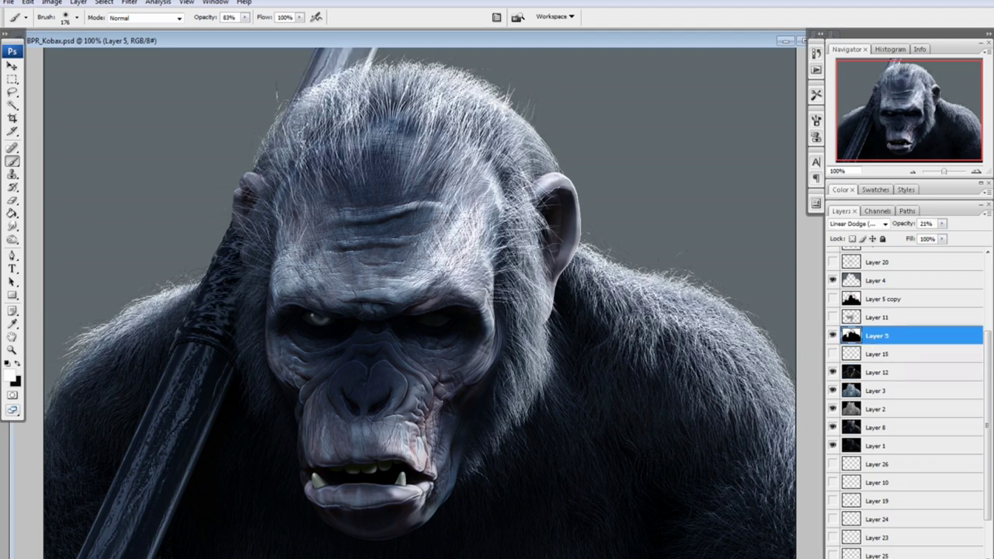
pyautogui.click(878, 317)
pyautogui.click(833, 317)
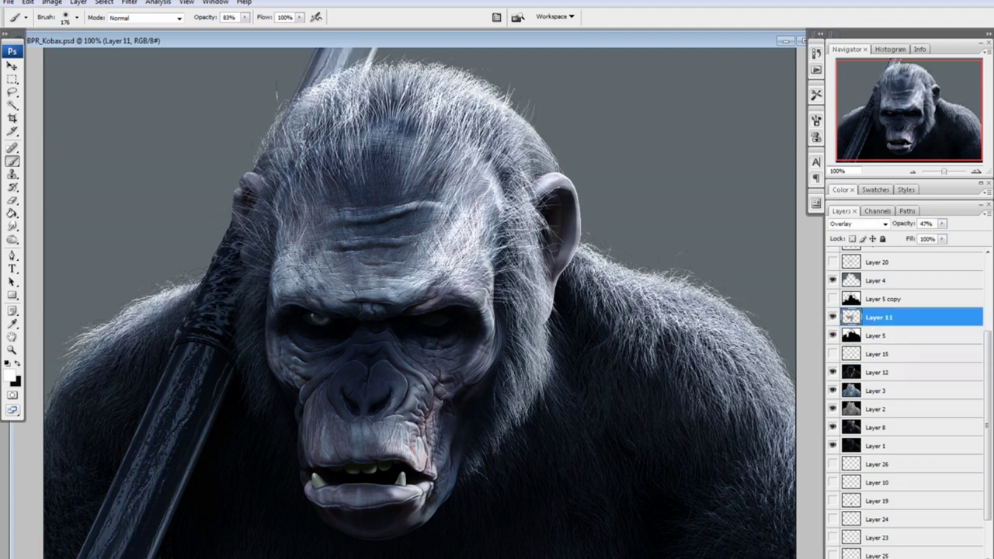
# Step: Show Layer 5 copy, test it at full opacity, then settle it at about 16%
pyautogui.click(885, 299)
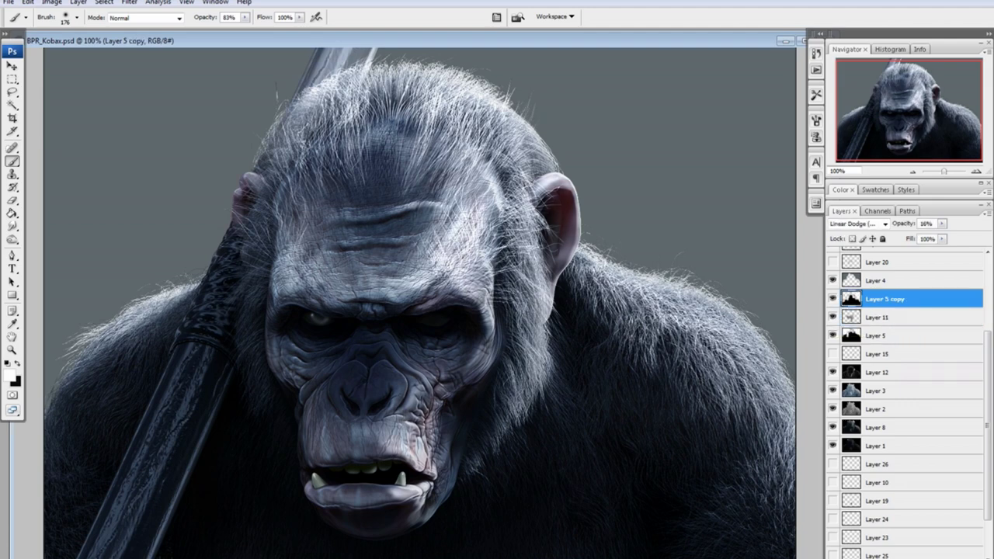
pyautogui.click(832, 299)
pyautogui.click(942, 224)
pyautogui.moveTo(935, 236)
pyautogui.mouseDown()
pyautogui.moveTo(985, 235)
pyautogui.moveTo(939, 235)
pyautogui.mouseUp()
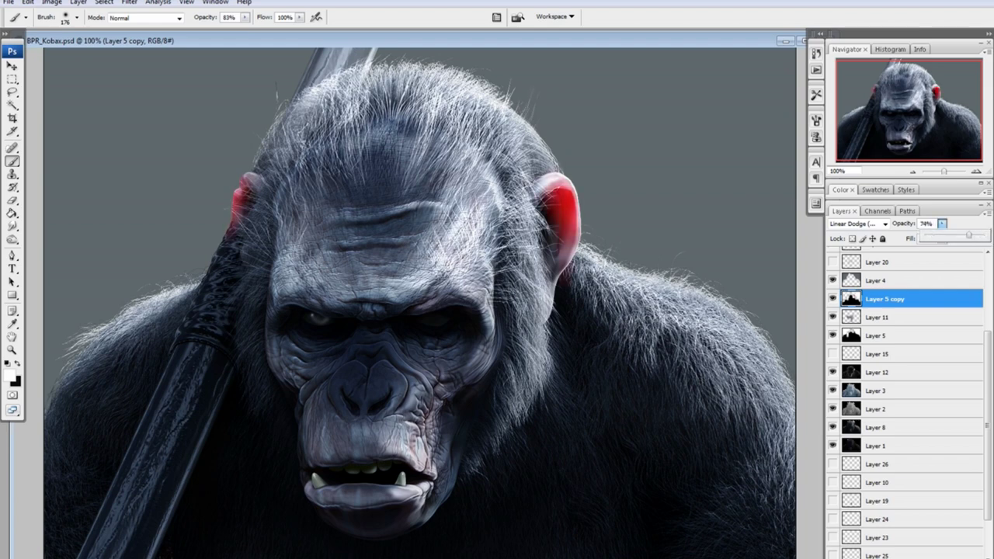
pyautogui.moveTo(939, 236); pyautogui.dragTo(935, 235)
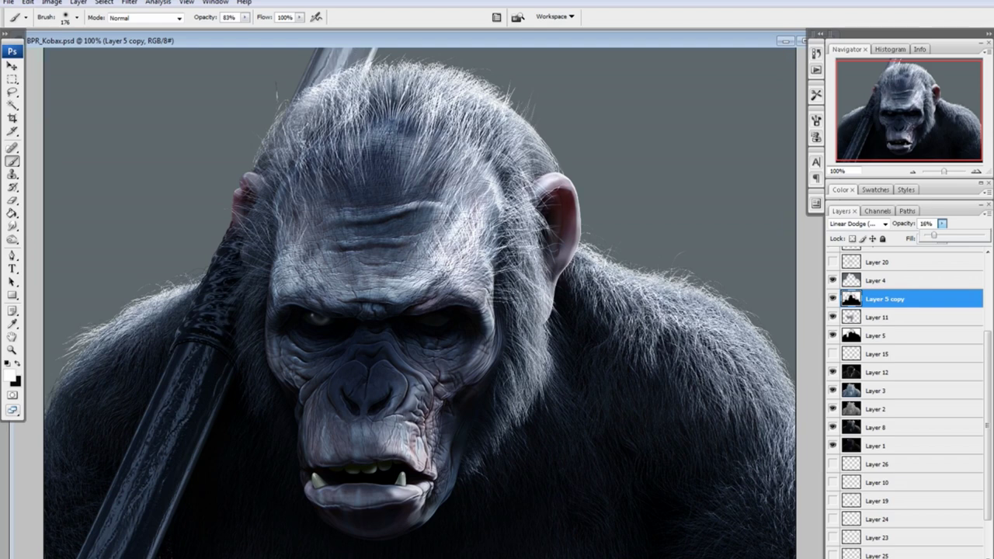
pyautogui.scroll(3, 909, 388)
# Step: Turn on Layers 16, 17, 18, 20 and 21 in the composite
pyautogui.scroll(3, 909, 388)
pyautogui.scroll(1, 909, 388)
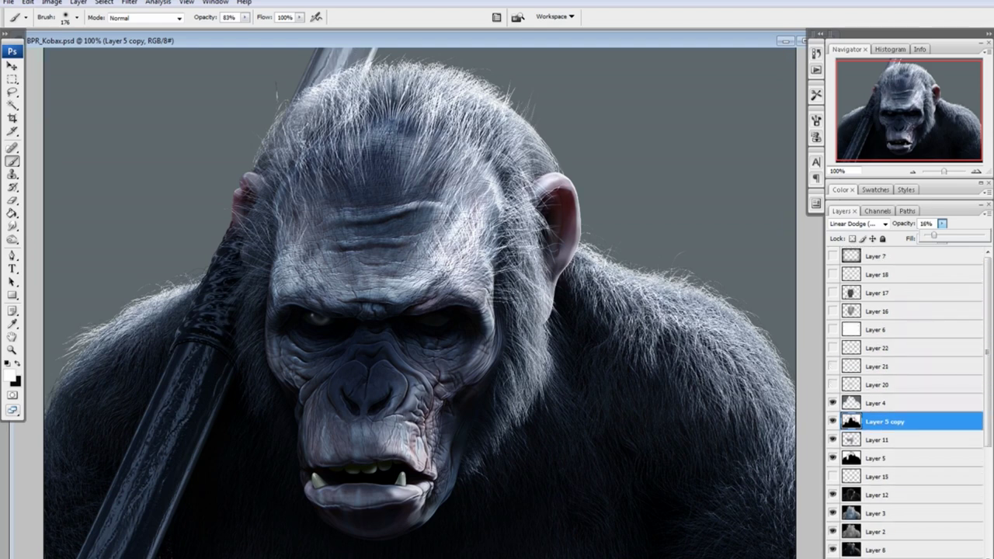
pyautogui.press('Return')
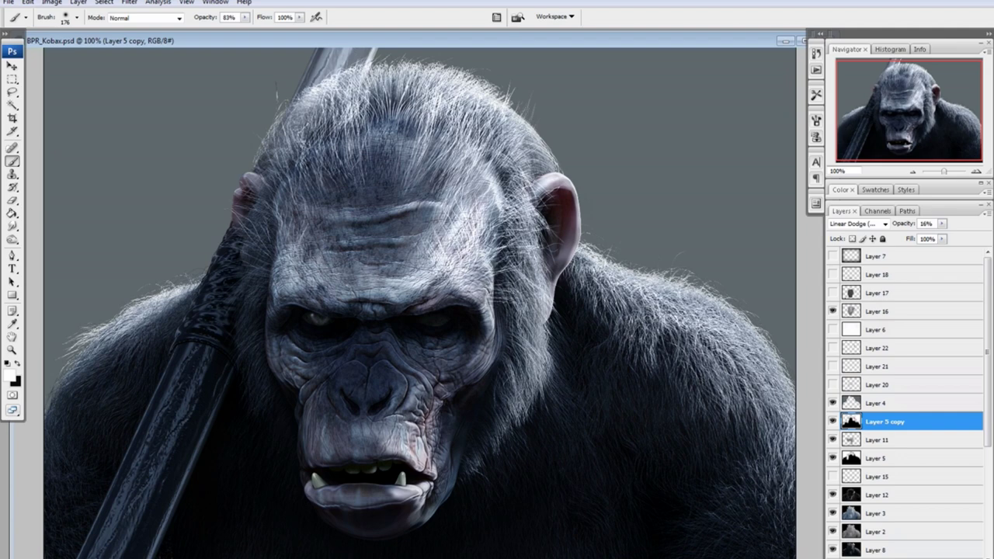
pyautogui.click(833, 311)
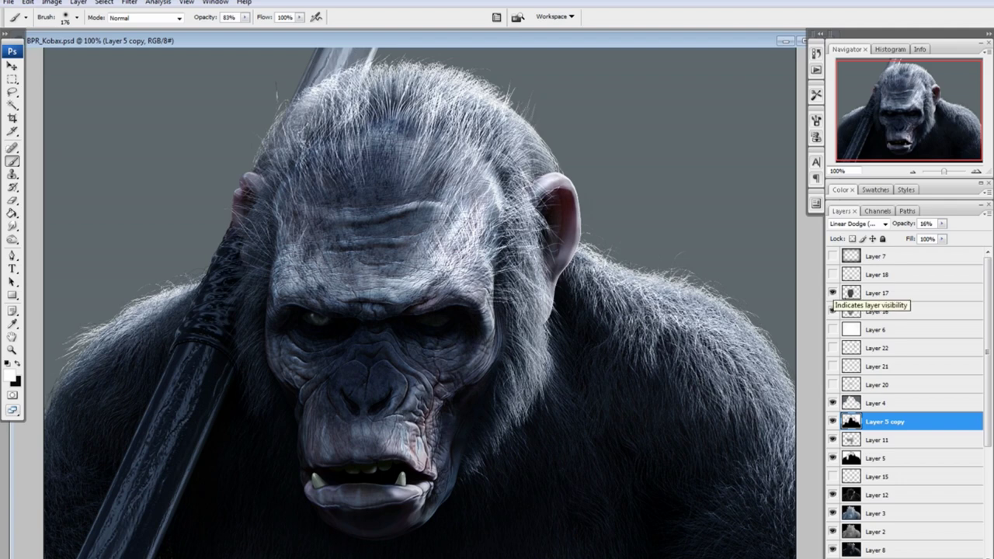
pyautogui.click(832, 293)
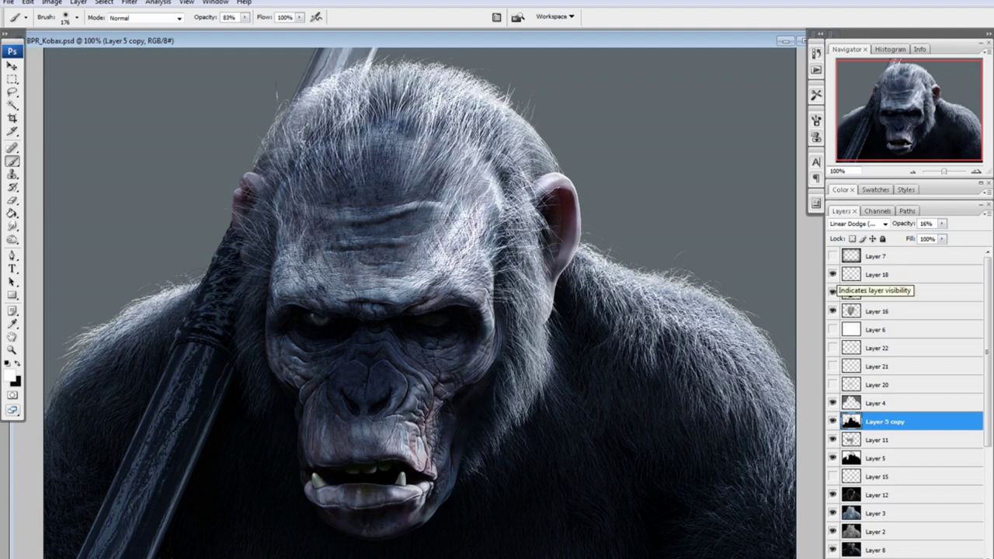
pyautogui.click(833, 329)
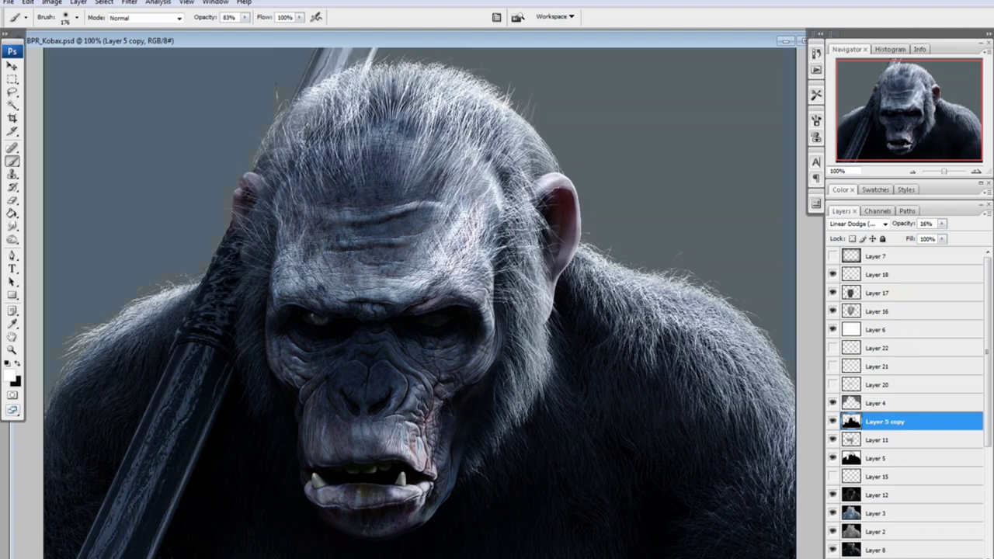
pyautogui.click(833, 384)
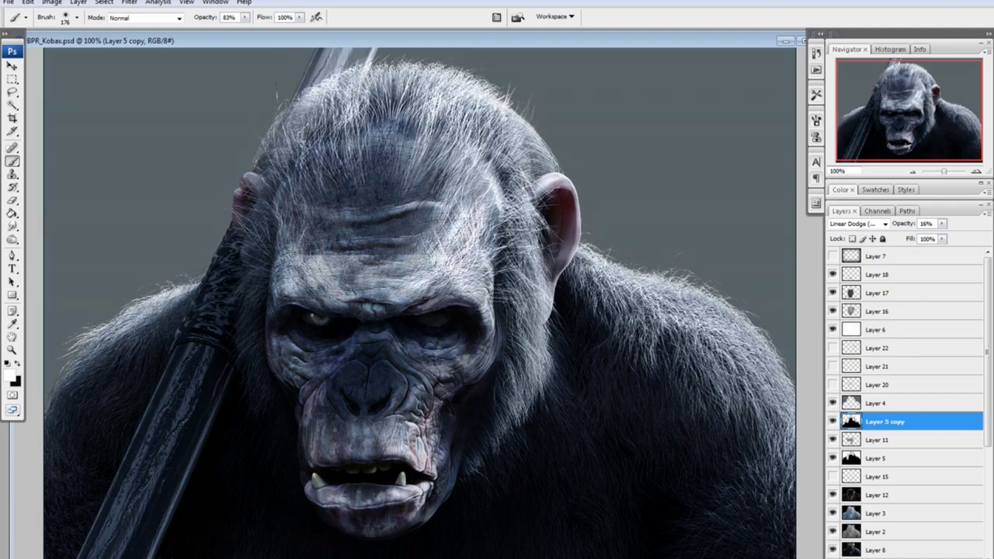
pyautogui.click(833, 384)
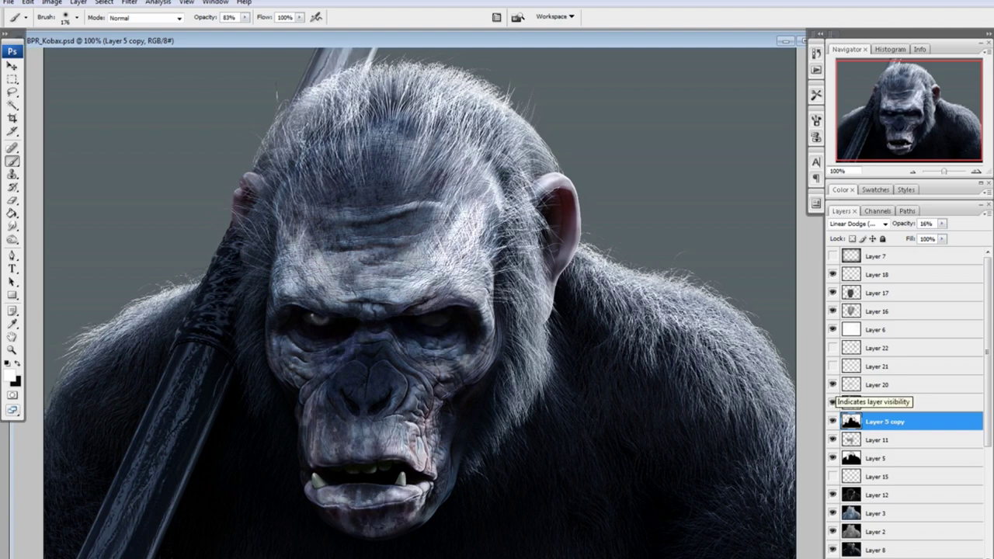
pyautogui.click(833, 365)
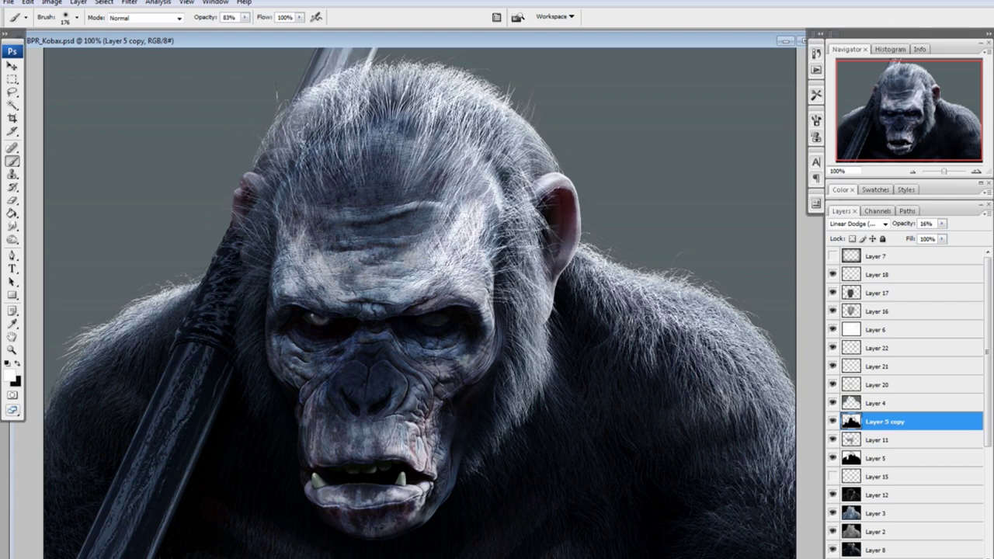
pyautogui.scroll(-3, 909, 396)
# Step: Switch on Layers 23, 19 and 10, toggling Layer 10 off and on to compare
pyautogui.scroll(-2, 909, 396)
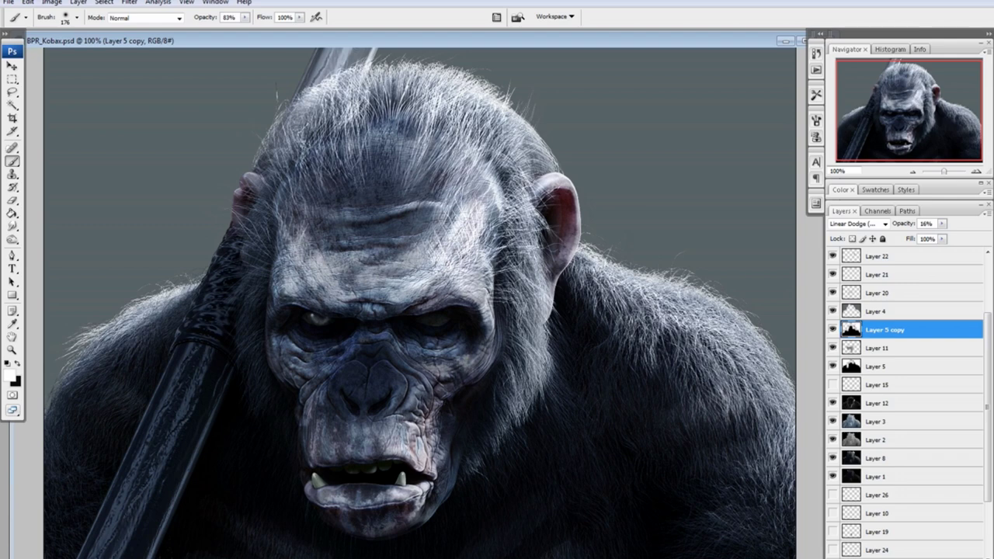
pyautogui.scroll(-2, 909, 396)
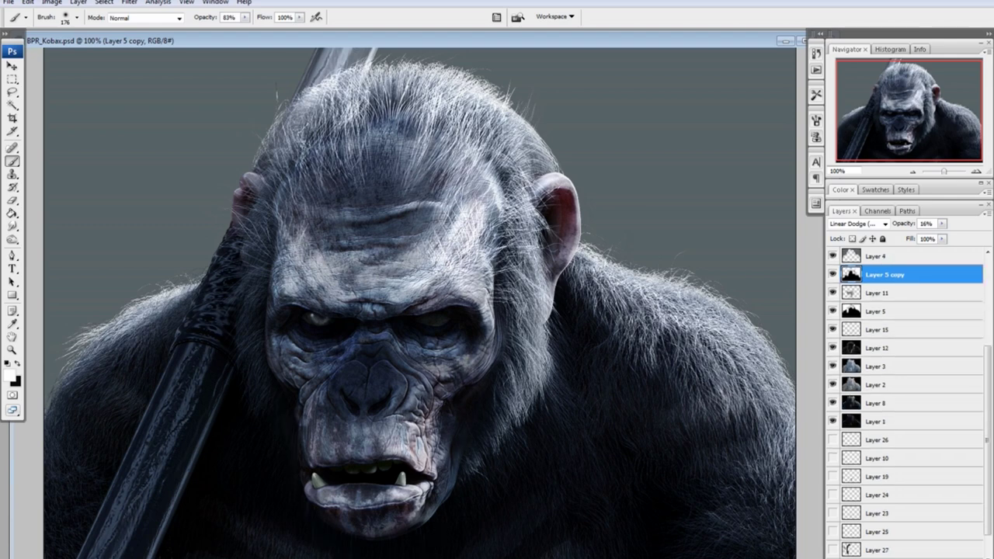
pyautogui.scroll(-3, 909, 397)
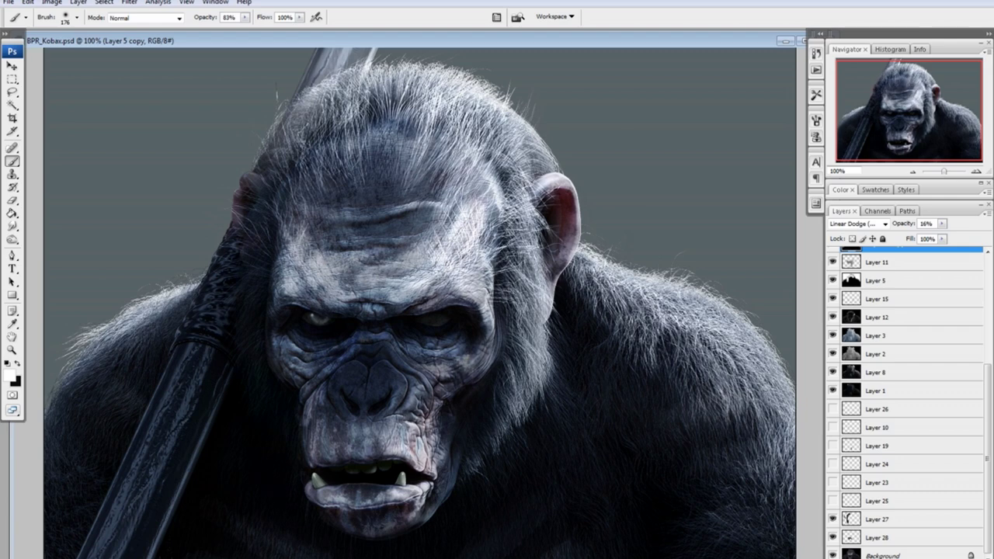
pyautogui.click(833, 482)
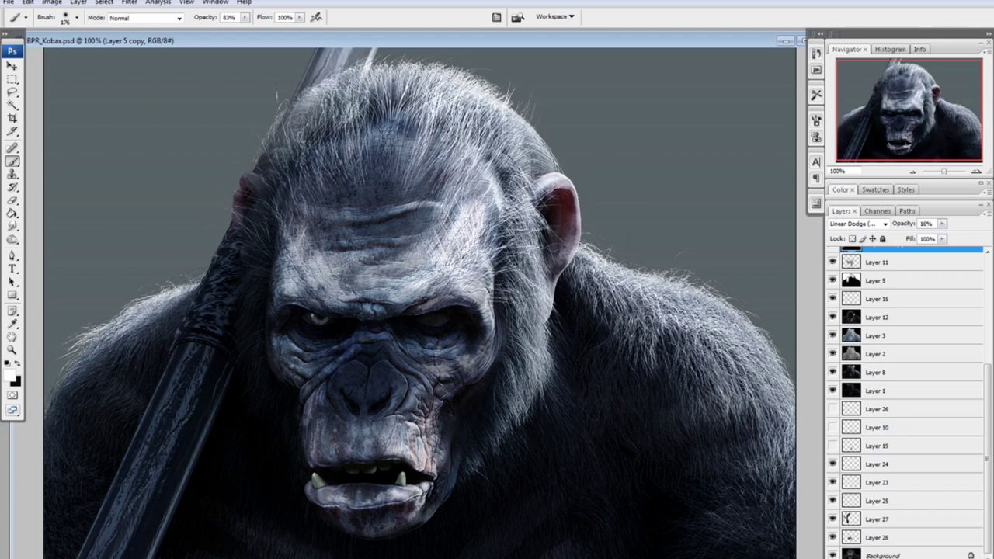
pyautogui.click(833, 446)
pyautogui.click(833, 427)
pyautogui.click(832, 427)
pyautogui.click(833, 427)
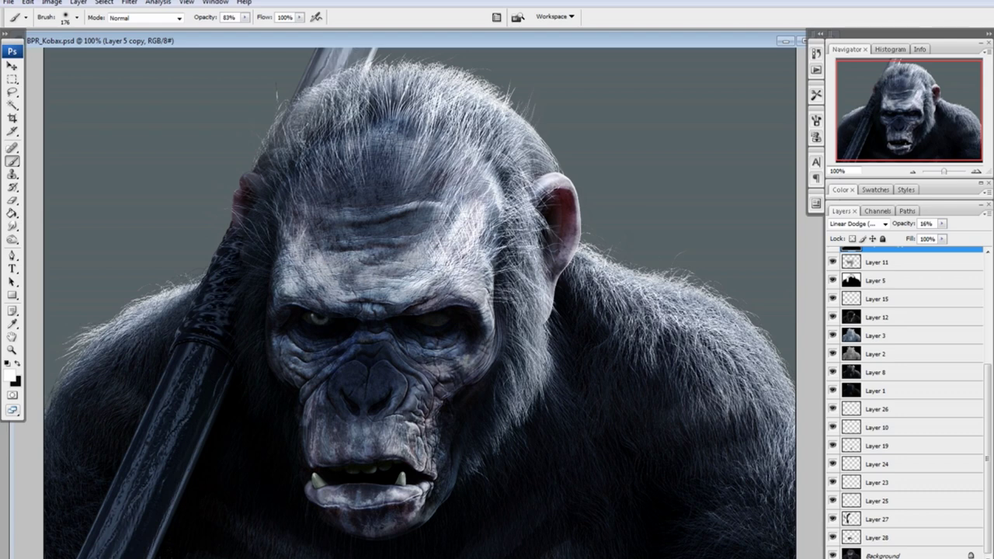